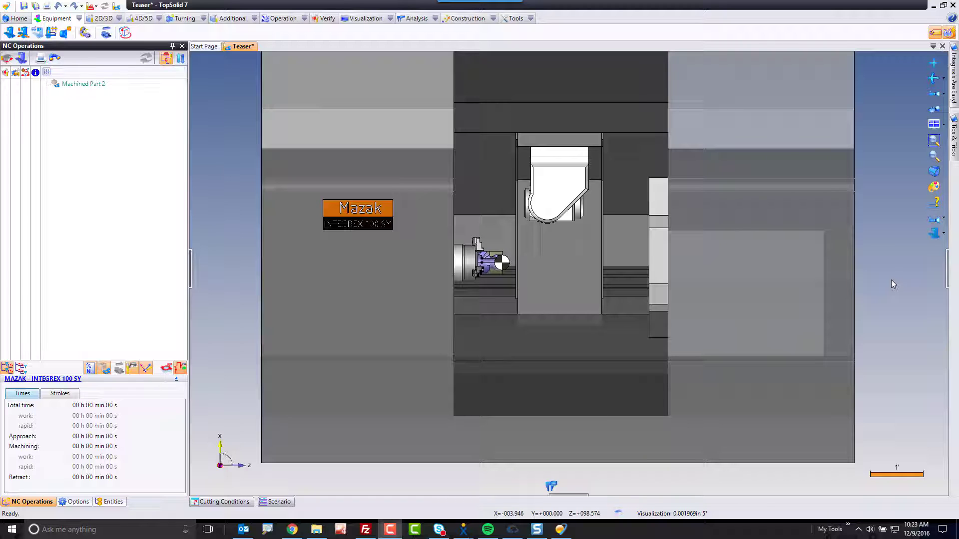
# - Hide the Ground element of the INTEGREX 100 SY machine display
pyautogui.scroll(2, 891, 280)
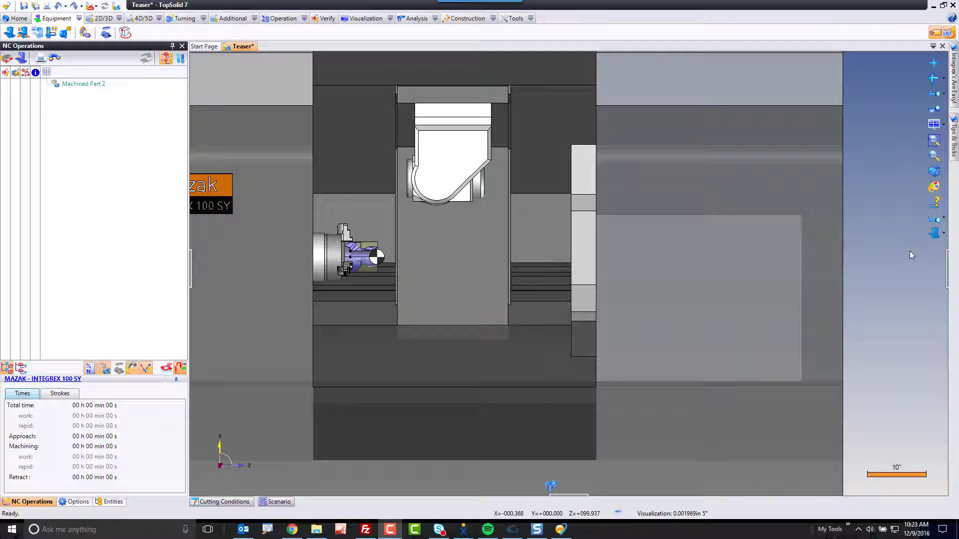
pyautogui.click(933, 234)
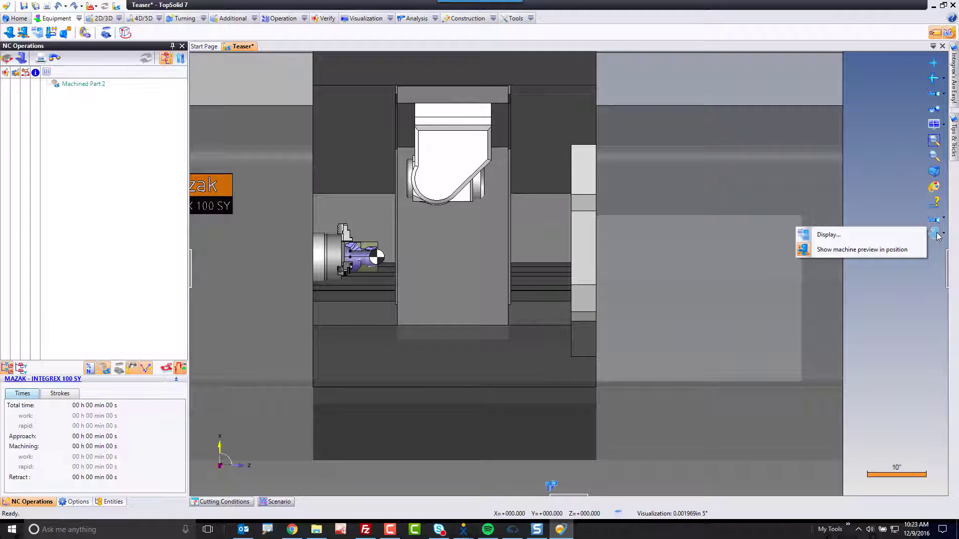
pyautogui.click(894, 237)
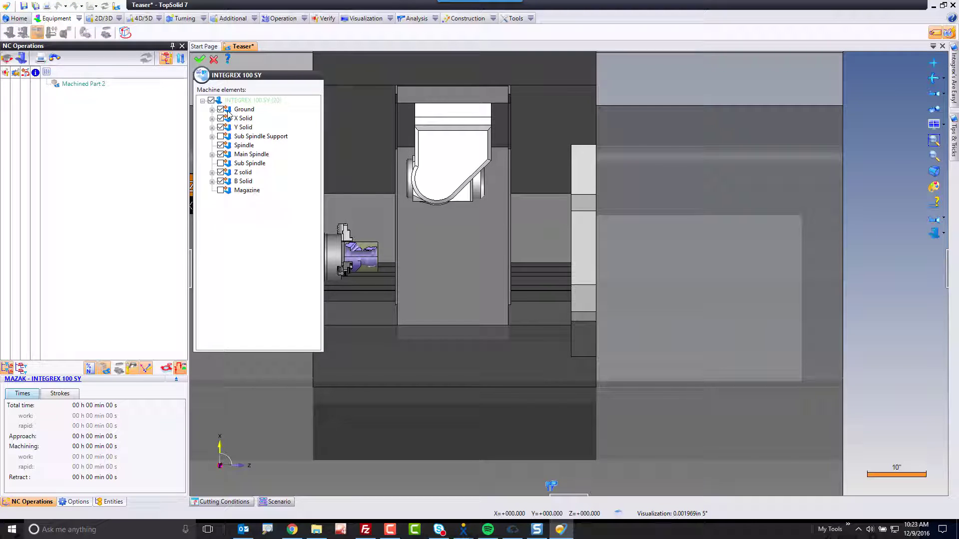
pyautogui.click(220, 108)
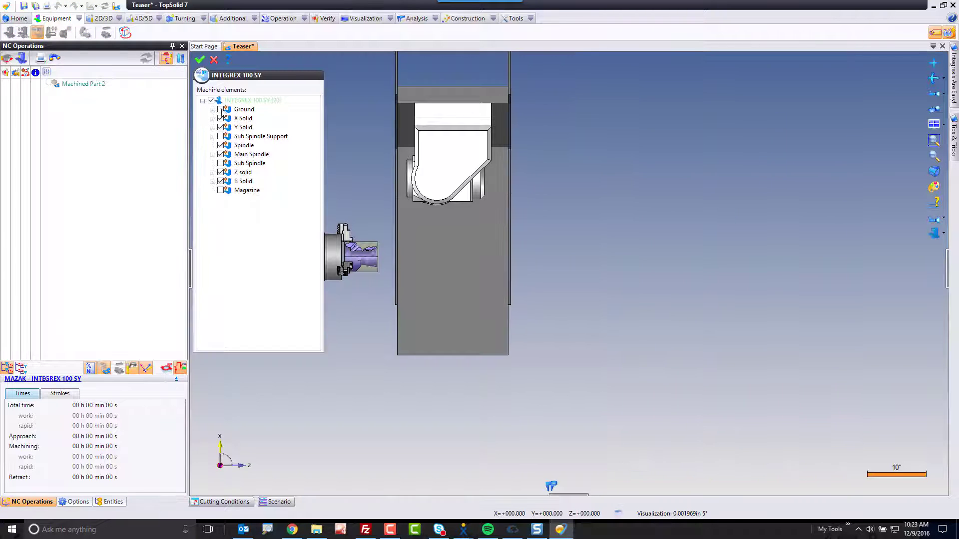
pyautogui.click(199, 60)
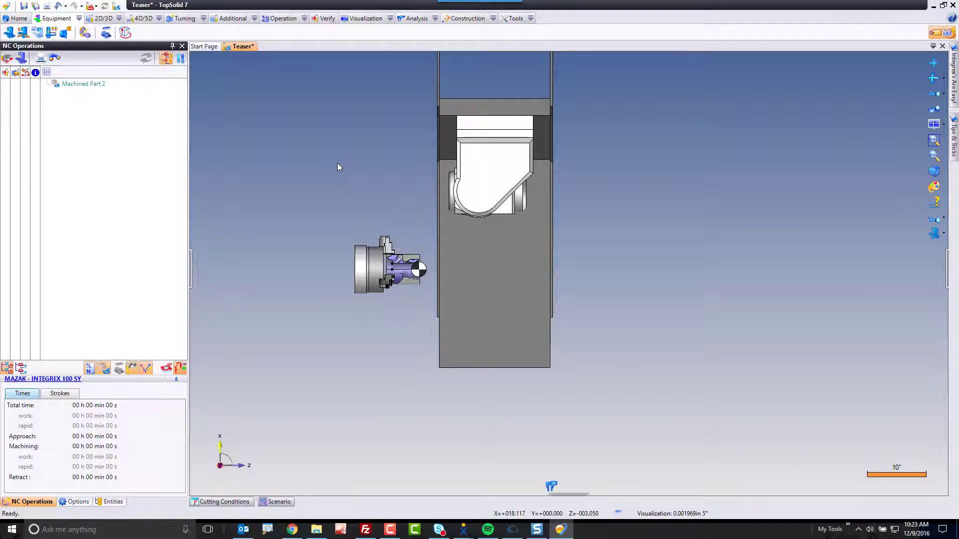
# - Start a Turning > Roughing operation on the part's face, defaulting to tool T1
pyautogui.scroll(5, 432, 264)
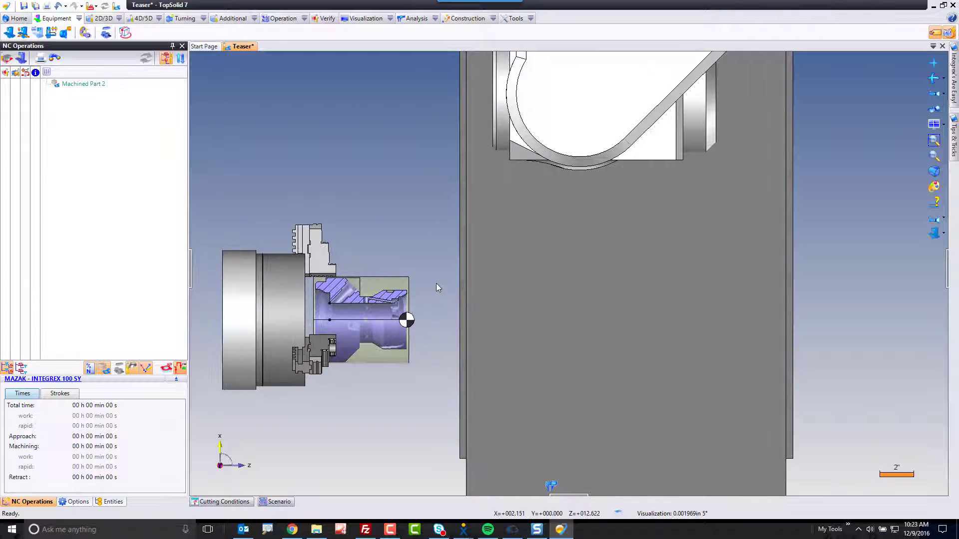
pyautogui.moveTo(436, 283); pyautogui.dragTo(438, 286, button='middle')
pyautogui.scroll(8, 437, 286)
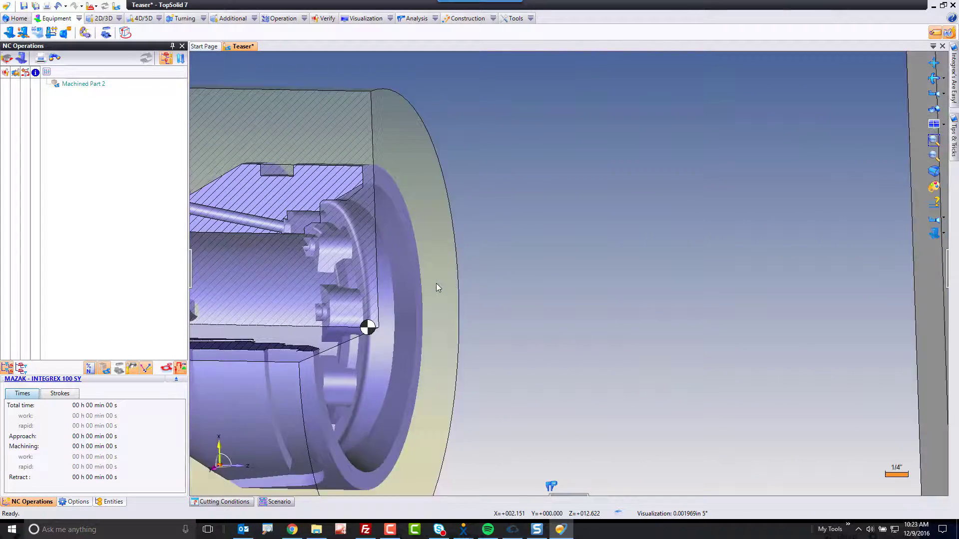
pyautogui.rightClick(448, 196)
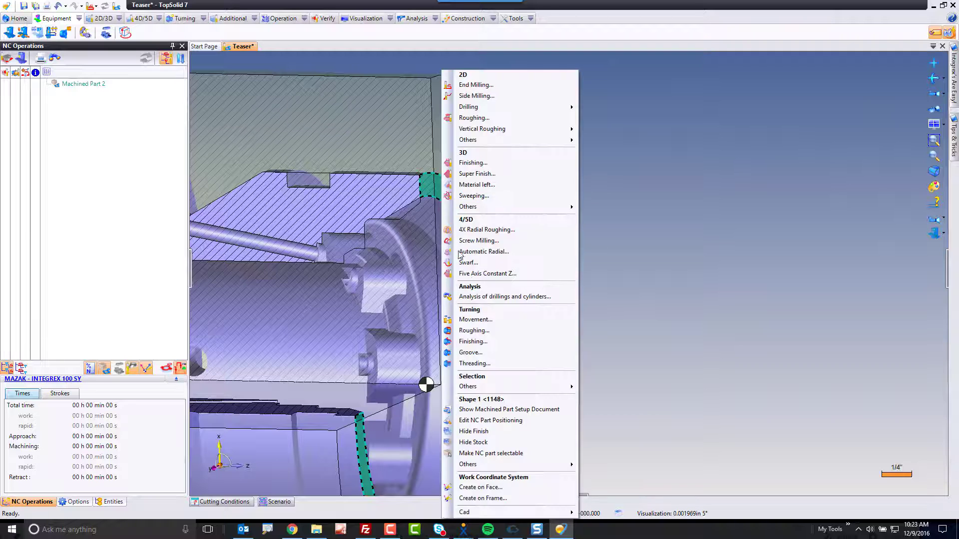
pyautogui.click(481, 331)
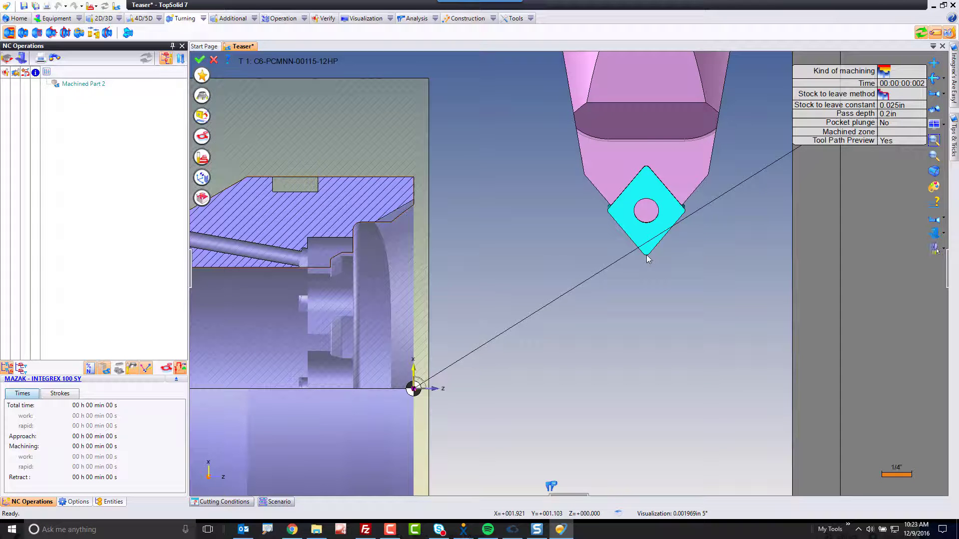
# - Bring up the roughing tool choice list with magazine tools T 1, T 3 and T 10
pyautogui.scroll(-5, 645, 258)
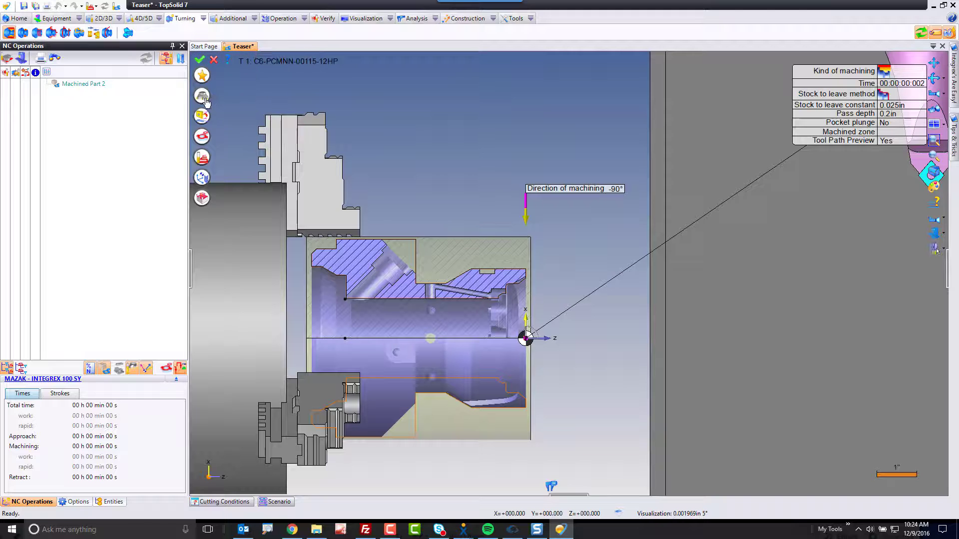
pyautogui.click(304, 100)
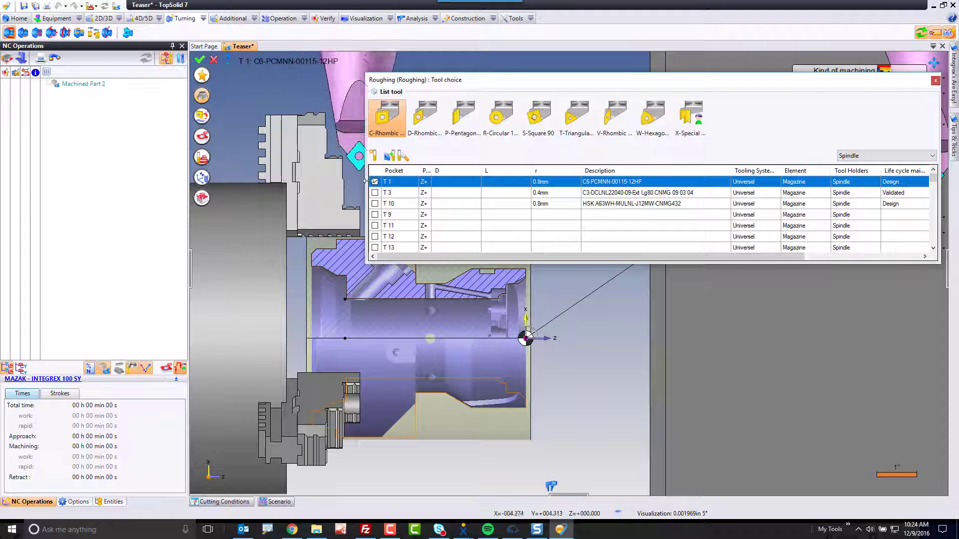
# - Switch the roughing tool to T 10 HSKA63WH-MULNL-J12MW-CNMG432, keeping the current cutting conditions
pyautogui.click(383, 204)
pyautogui.click(497, 287)
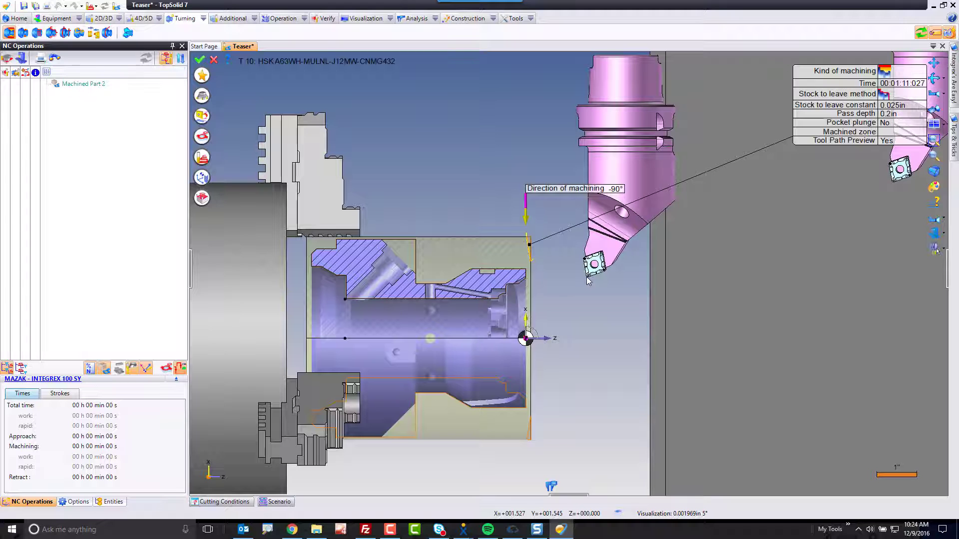
# - Move the T 10 tool preview toward, along and back from the part's front face
pyautogui.scroll(5, 568, 272)
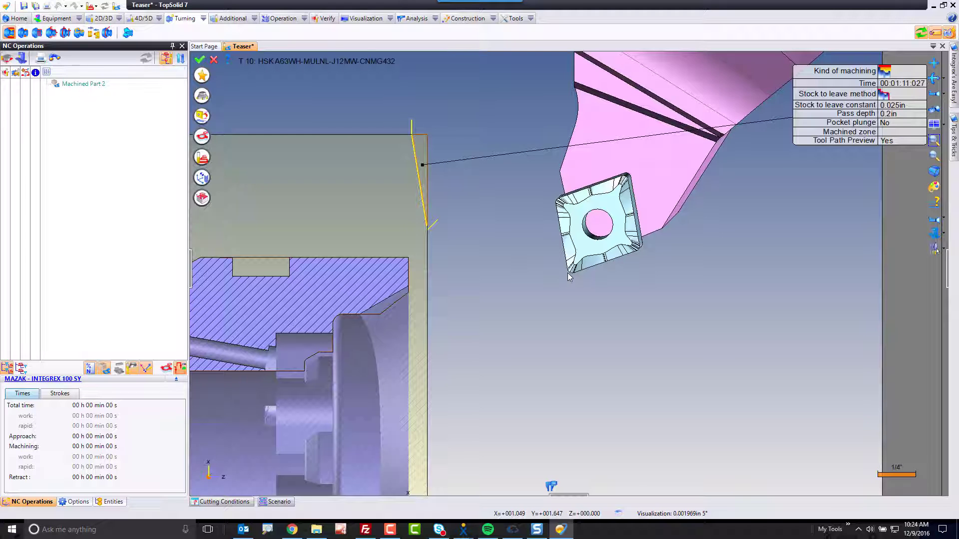
pyautogui.moveTo(567, 273); pyautogui.dragTo(473, 276)
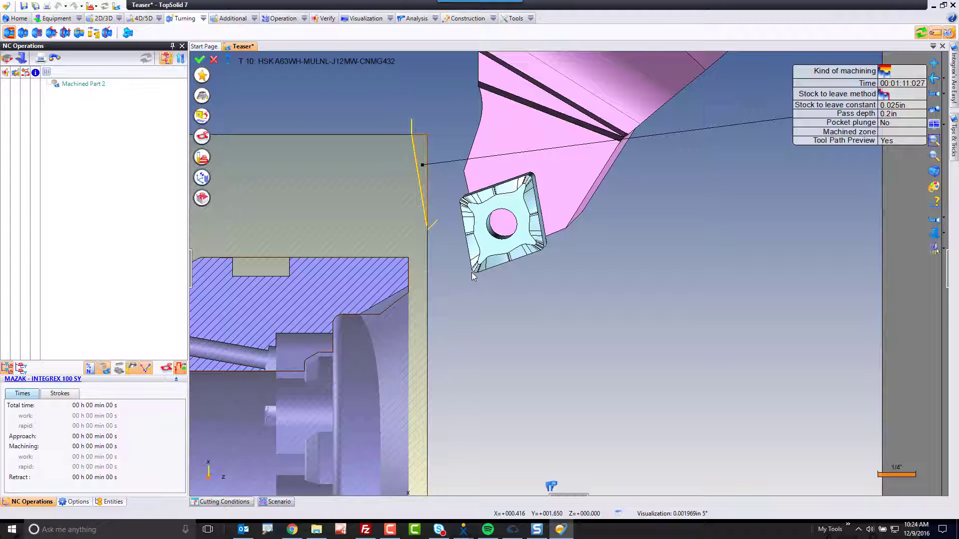
pyautogui.moveTo(473, 276); pyautogui.dragTo(430, 231)
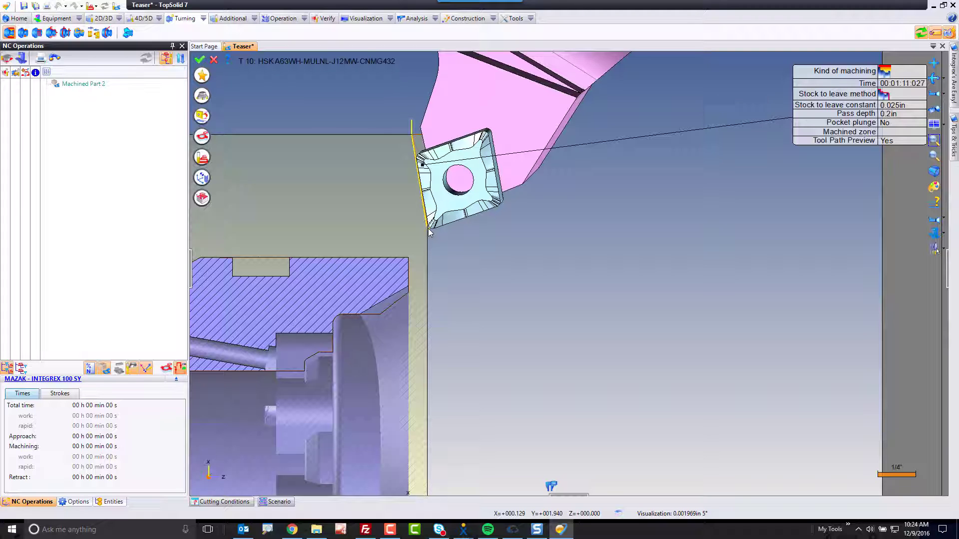
pyautogui.moveTo(428, 229); pyautogui.dragTo(419, 314)
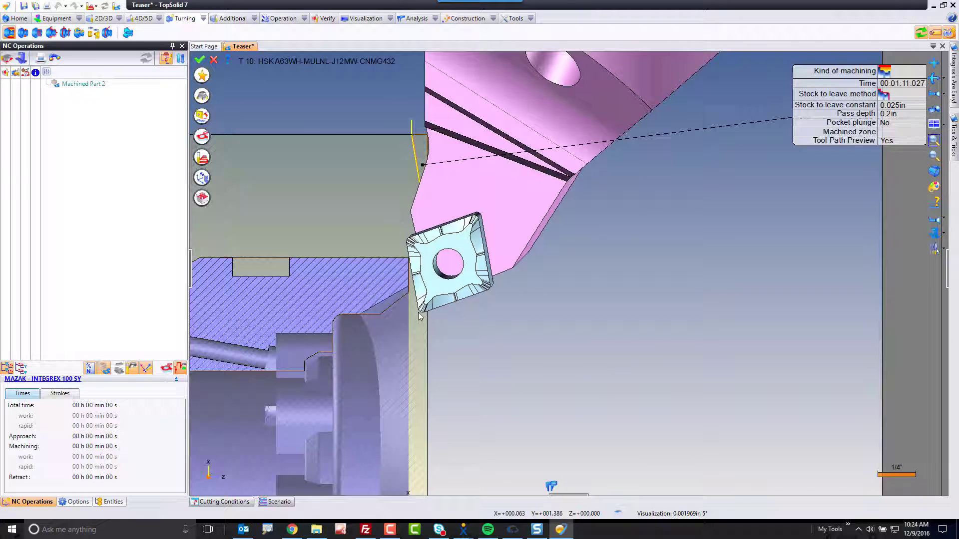
pyautogui.scroll(-5, 418, 313)
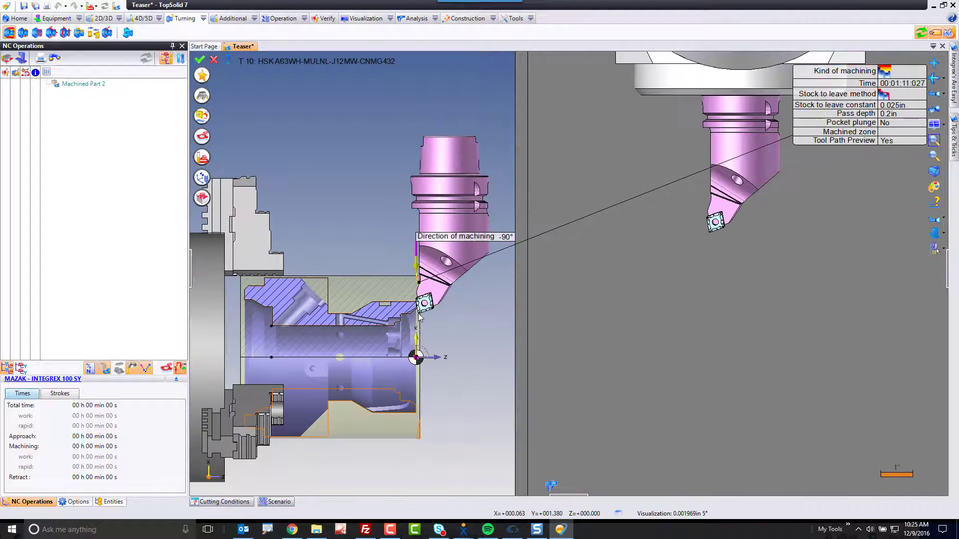
pyautogui.scroll(-3, 418, 316)
pyautogui.moveTo(419, 322); pyautogui.dragTo(212, 183)
# - Add a new orientation solution with B 75° and Spindle 0°, and accept it
pyautogui.click(212, 183)
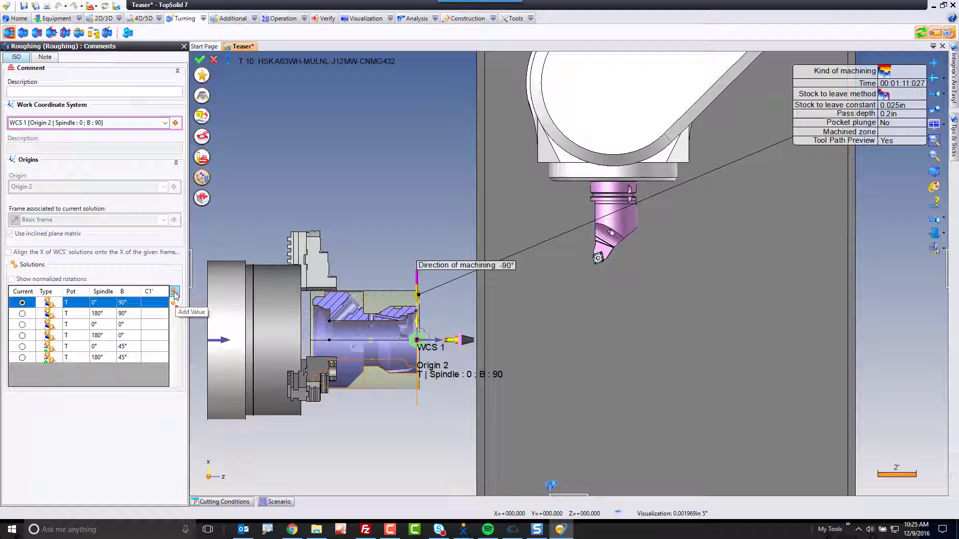
pyautogui.click(175, 294)
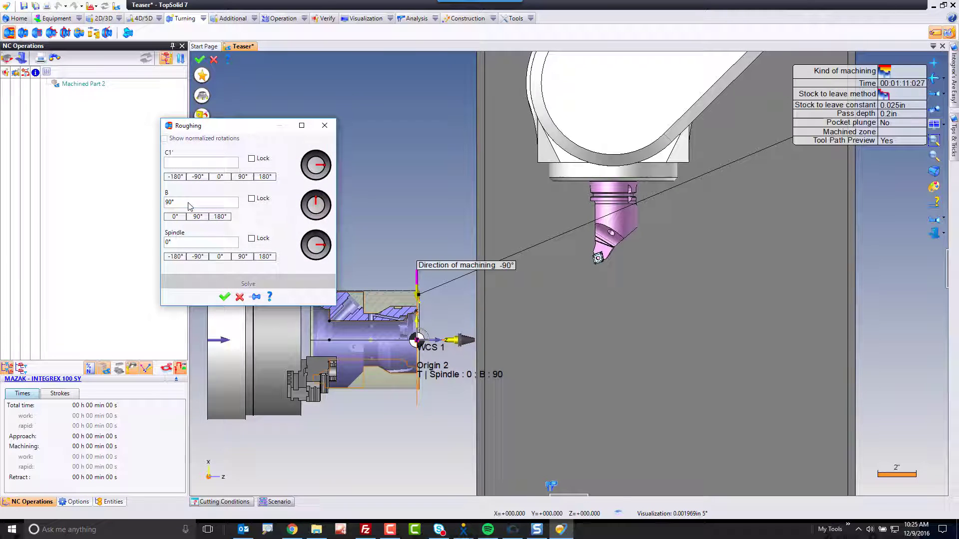
pyautogui.click(190, 207)
pyautogui.write('75')
pyautogui.press('Tab')
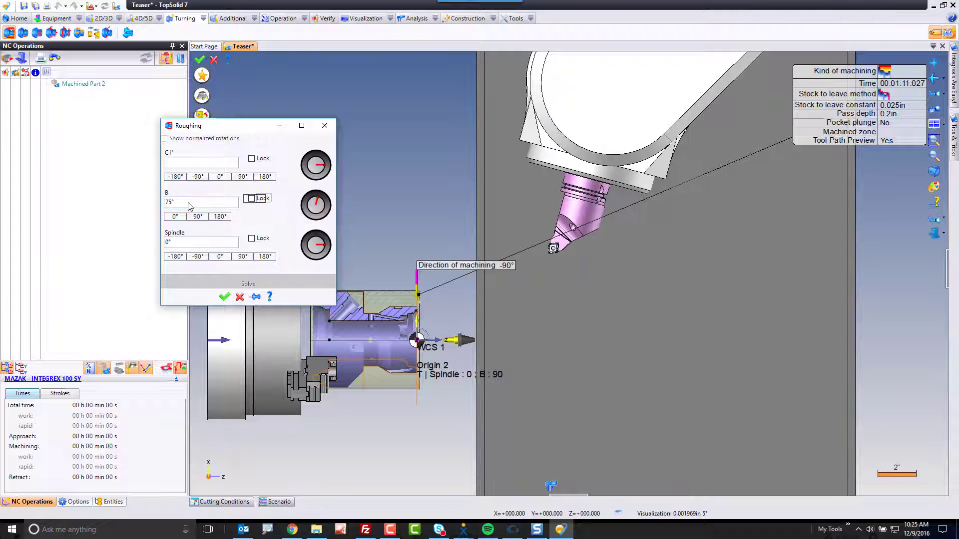
pyautogui.scroll(10, 509, 233)
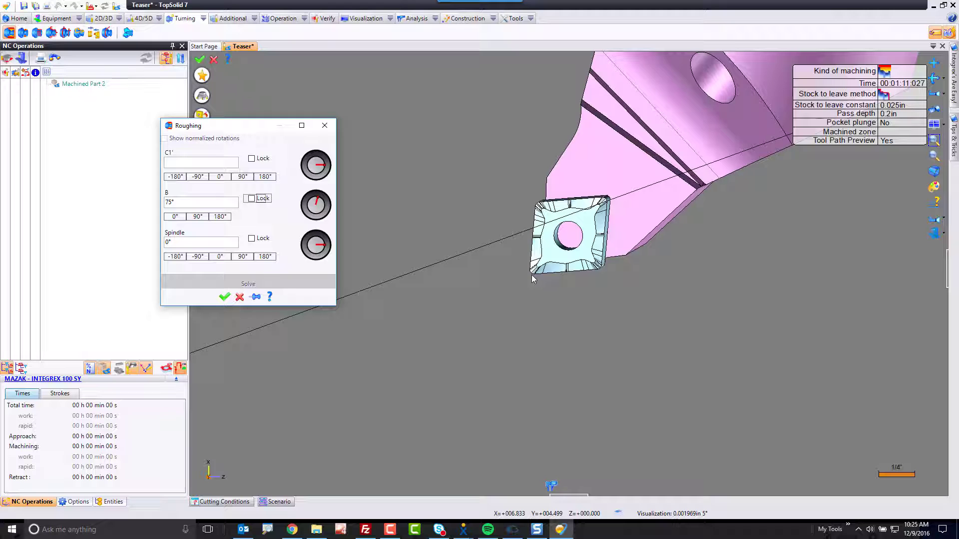
pyautogui.scroll(-6, 532, 277)
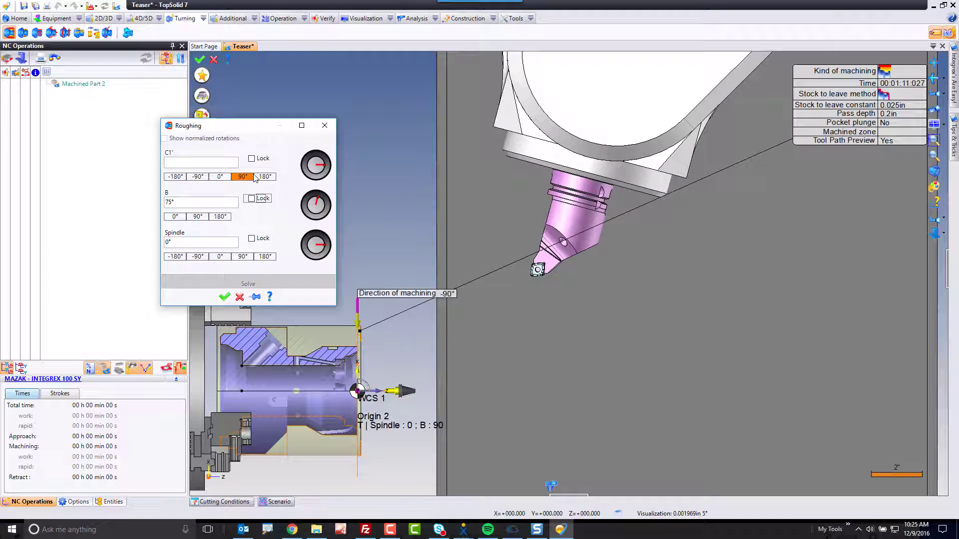
pyautogui.click(264, 257)
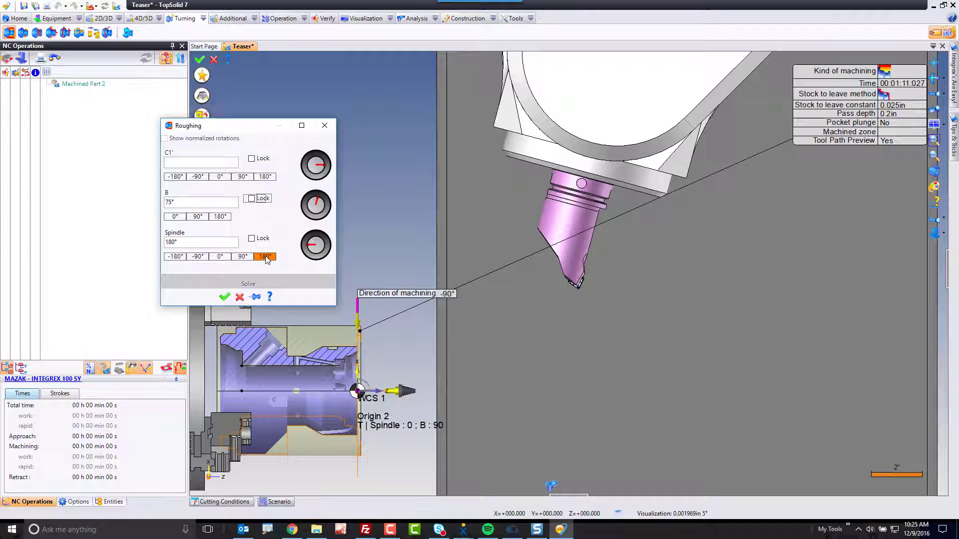
pyautogui.click(220, 257)
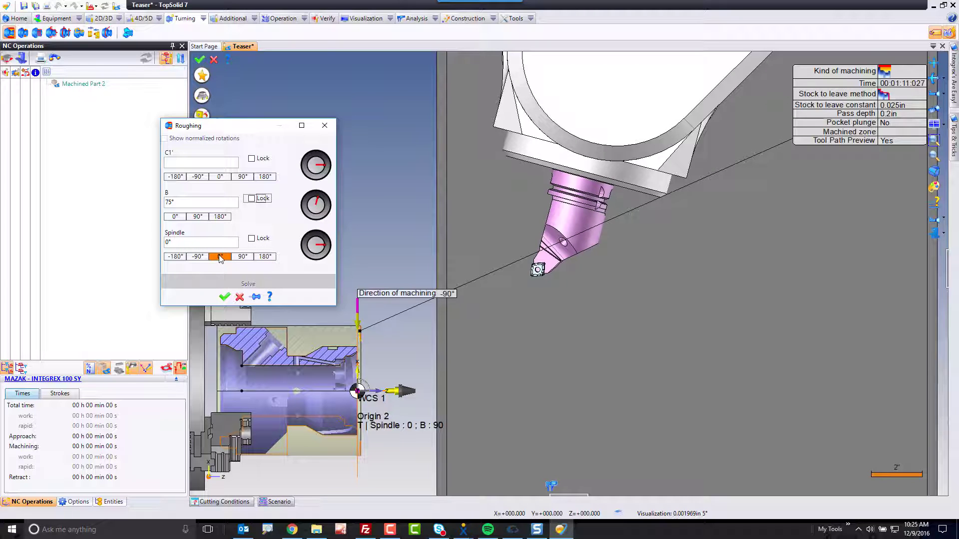
pyautogui.click(225, 297)
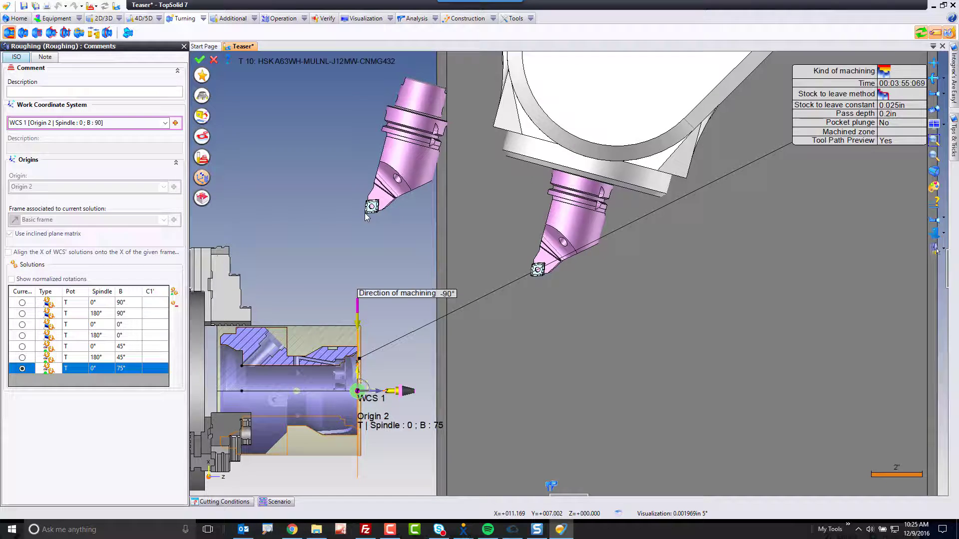
pyautogui.scroll(5, 370, 369)
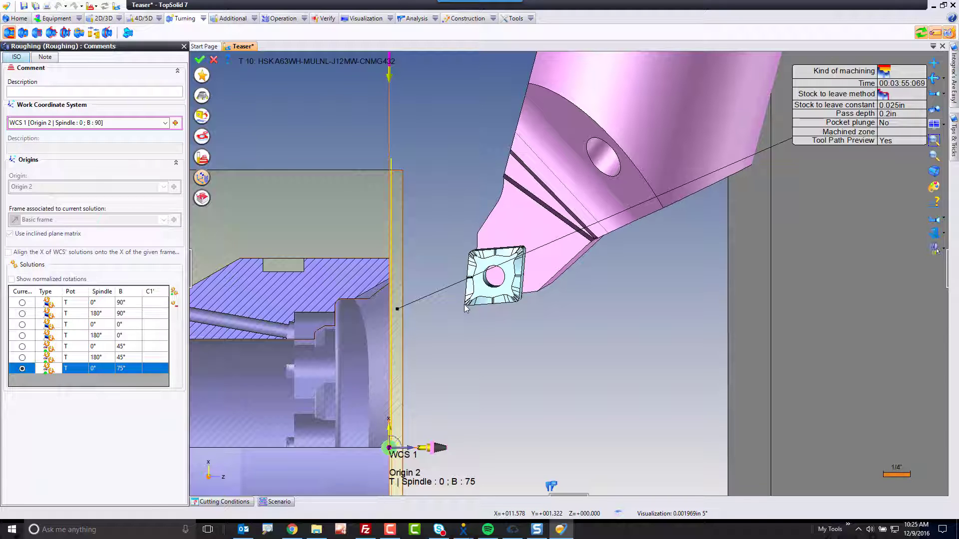
pyautogui.scroll(2, 464, 304)
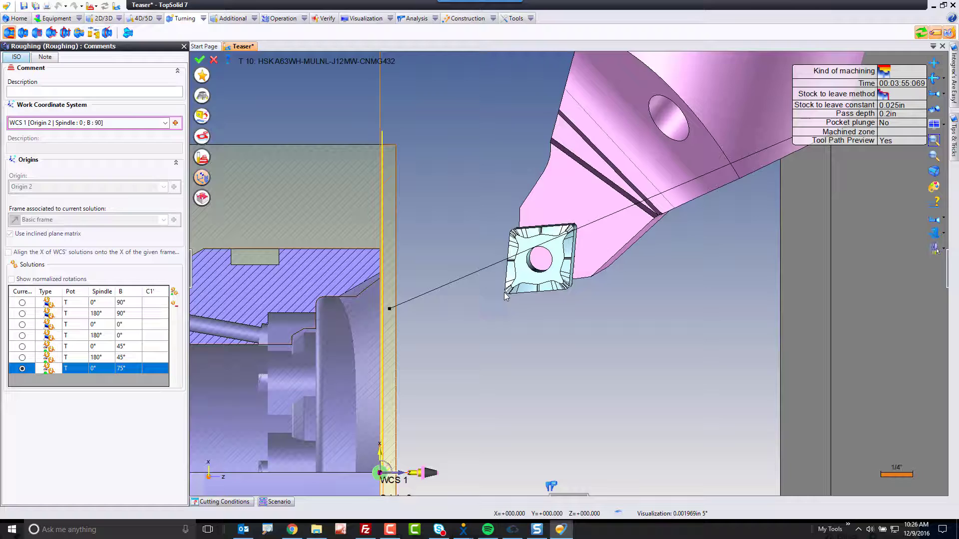
pyautogui.scroll(5, 502, 292)
pyautogui.scroll(5, 502, 292)
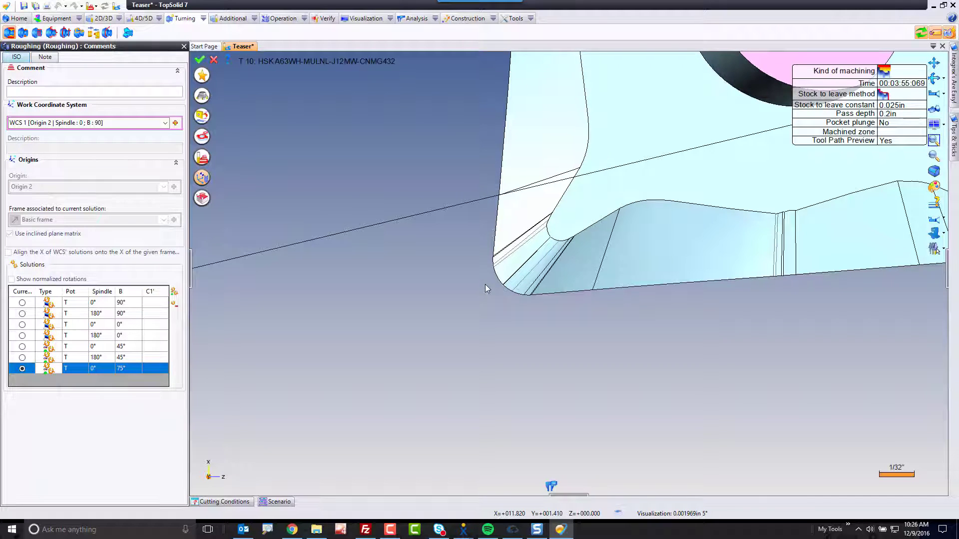
# - Duplicate gauge Tool Offset 15 under Cutting Conditions > Gauges and select the new Tool Offset 17
pyautogui.click(203, 116)
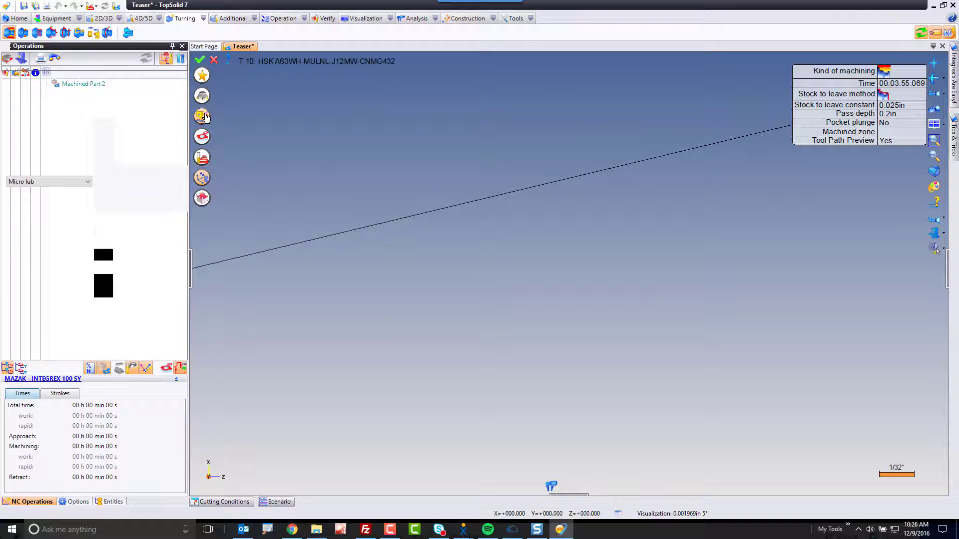
pyautogui.click(92, 77)
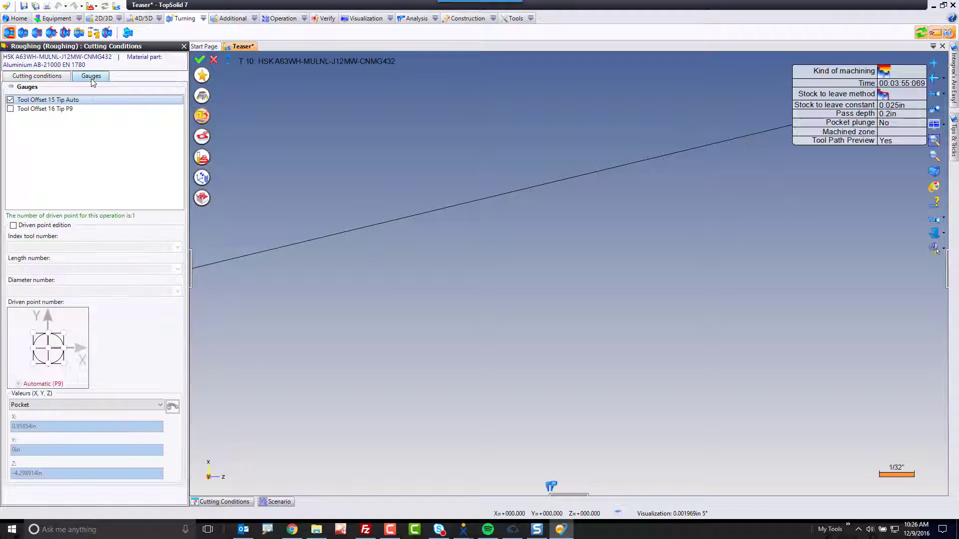
pyautogui.rightClick(54, 104)
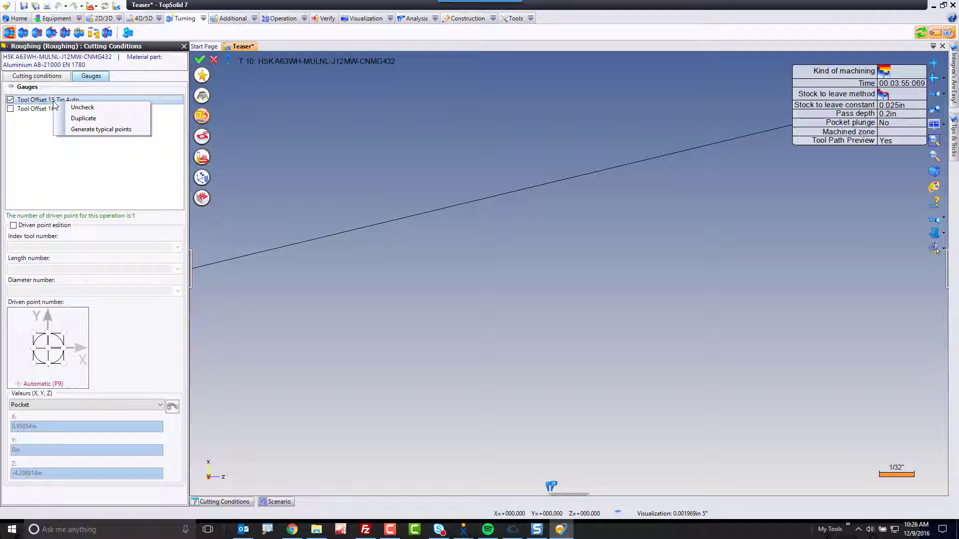
pyautogui.click(84, 119)
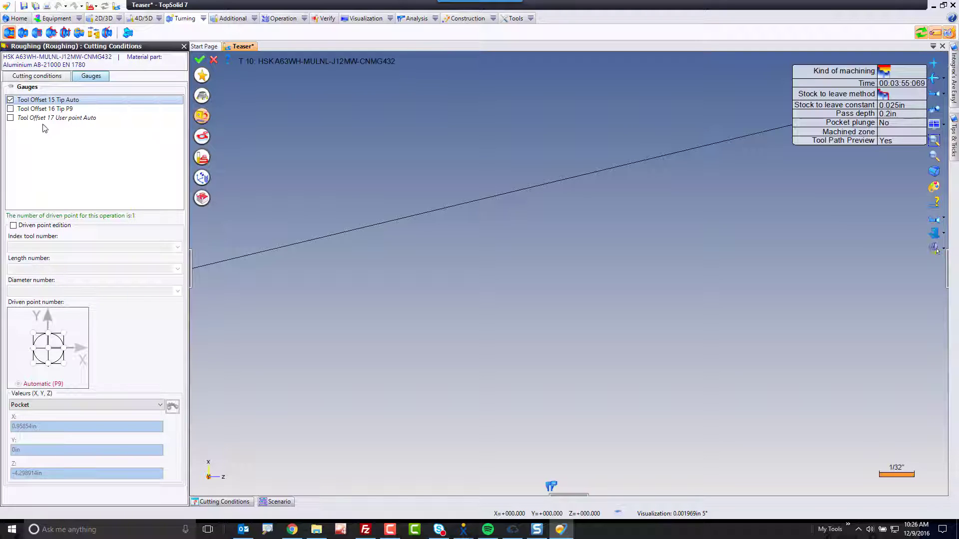
pyautogui.click(11, 118)
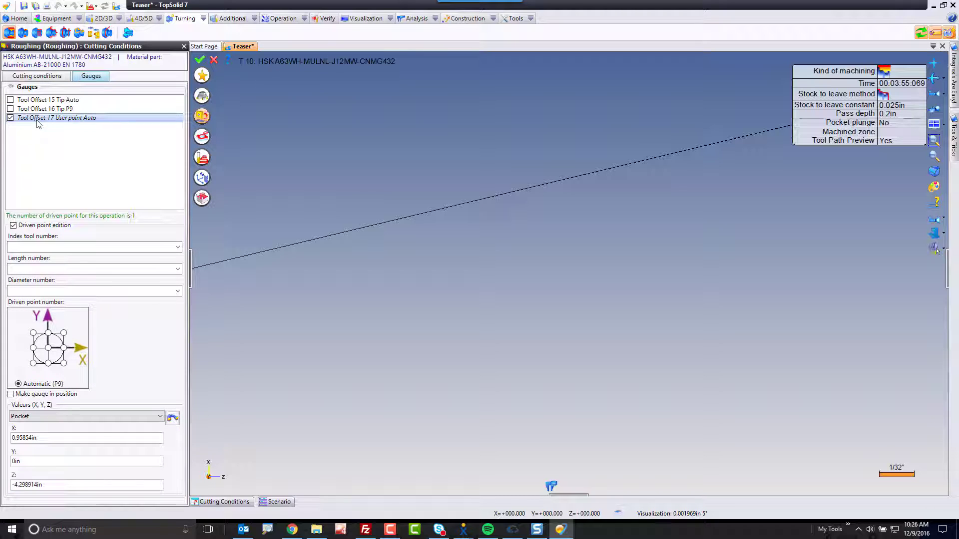
# - Set Tool Offset 17's driven point to user point P3 instead of automatic P9
pyautogui.click(47, 348)
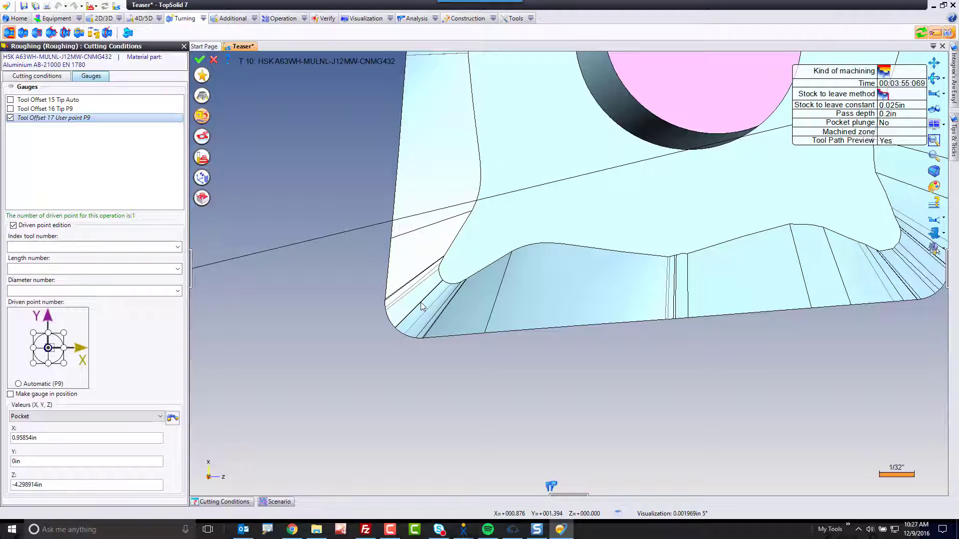
pyautogui.scroll(-10, 421, 306)
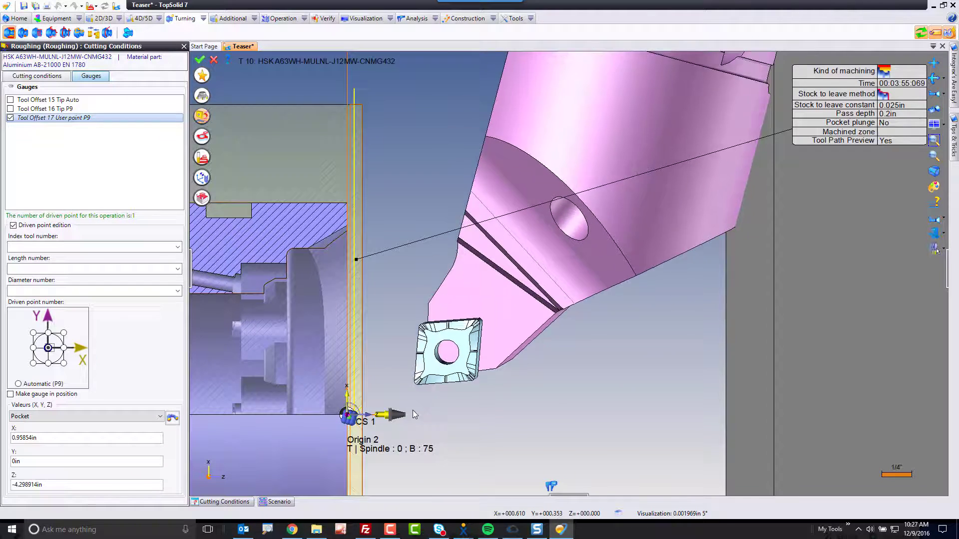
pyautogui.scroll(3, 420, 363)
pyautogui.scroll(4, 361, 429)
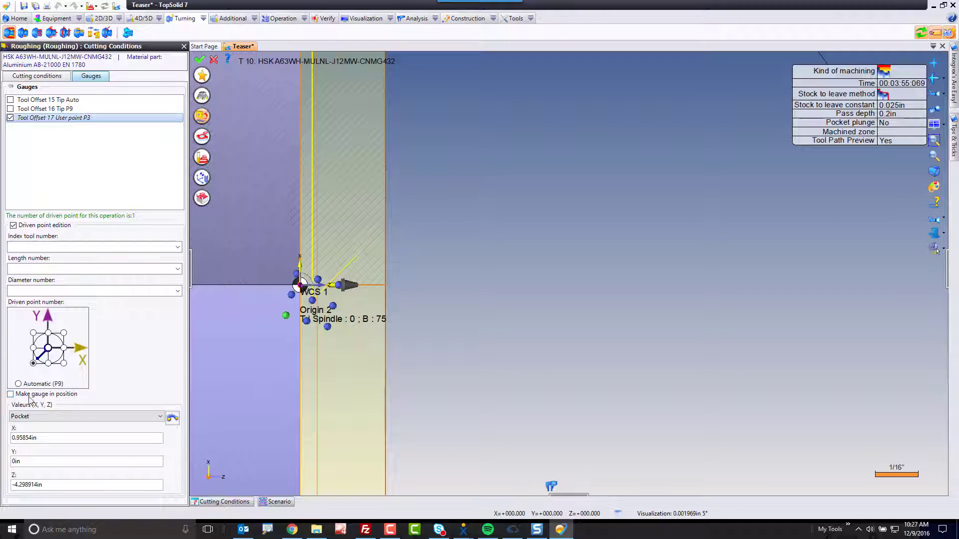
# - Enable Make gauge in position, move the tool preview clear of the part, and validate the roughing
pyautogui.click(11, 394)
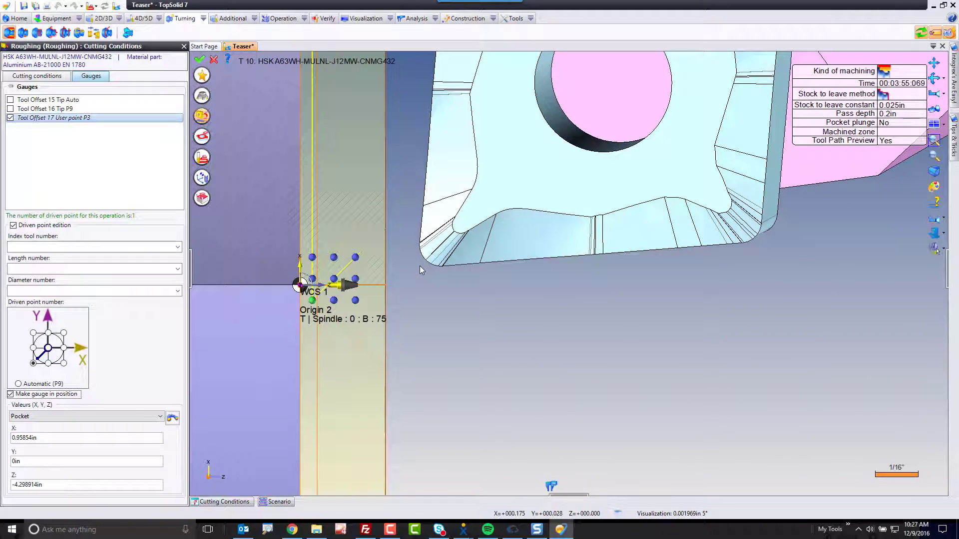
pyautogui.scroll(3, 420, 265)
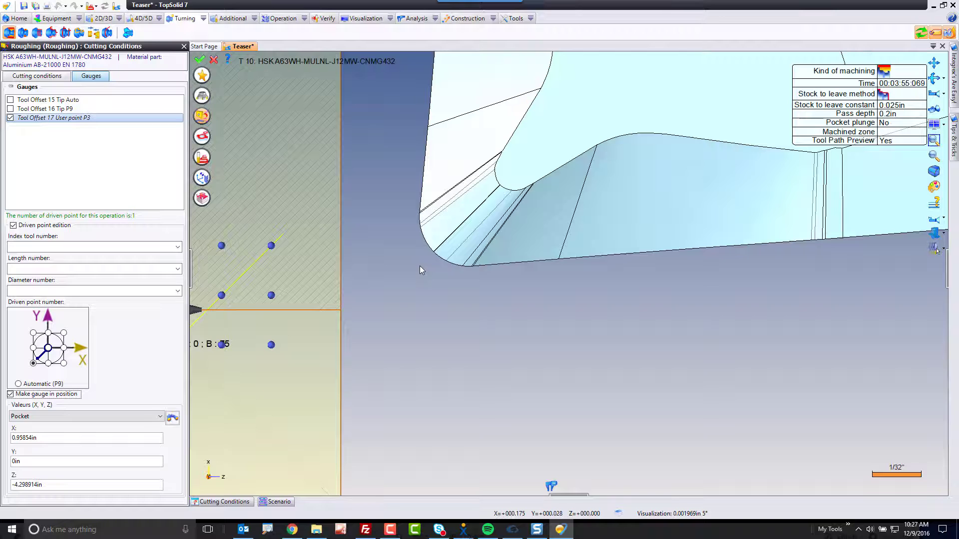
pyautogui.scroll(-5, 420, 268)
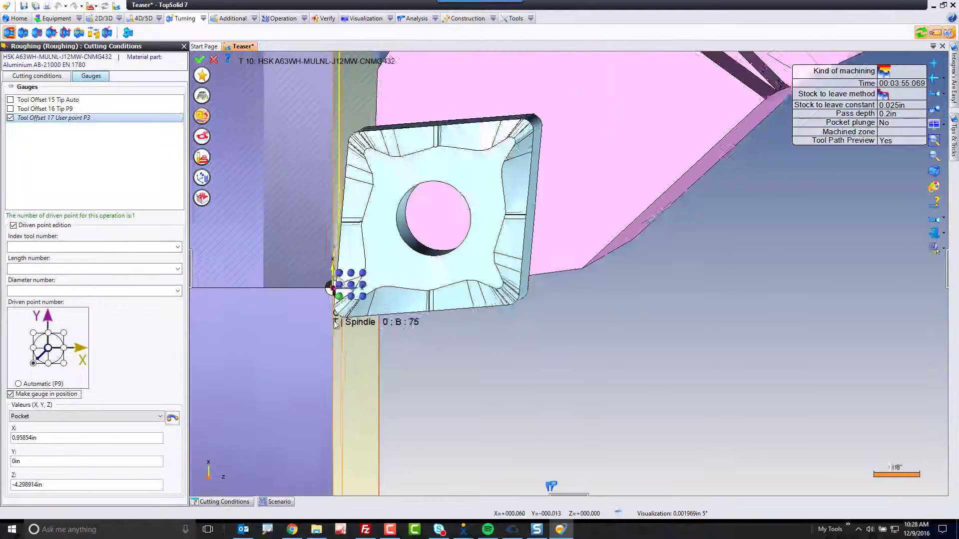
pyautogui.scroll(-5, 390, 351)
pyautogui.scroll(-10, 391, 351)
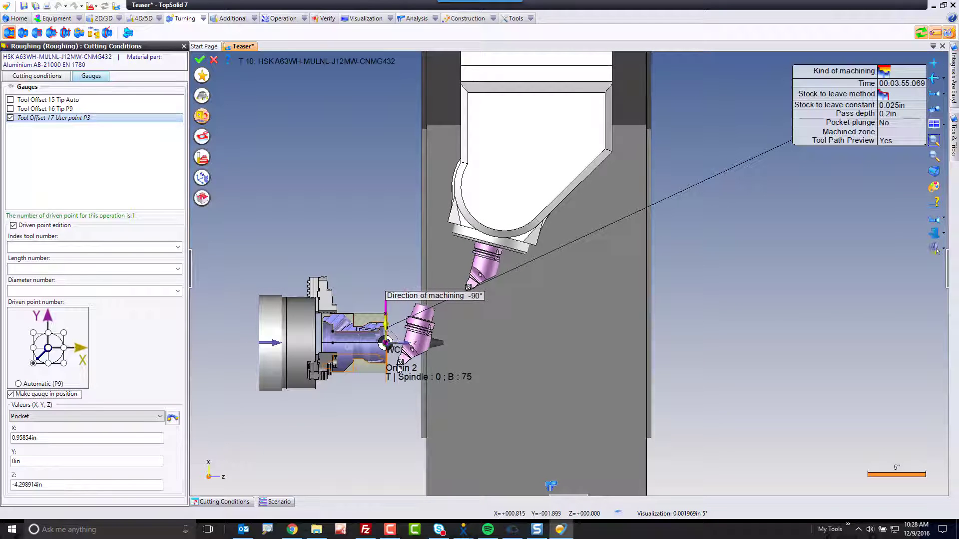
pyautogui.moveTo(390, 350); pyautogui.dragTo(348, 256)
pyautogui.click(199, 59)
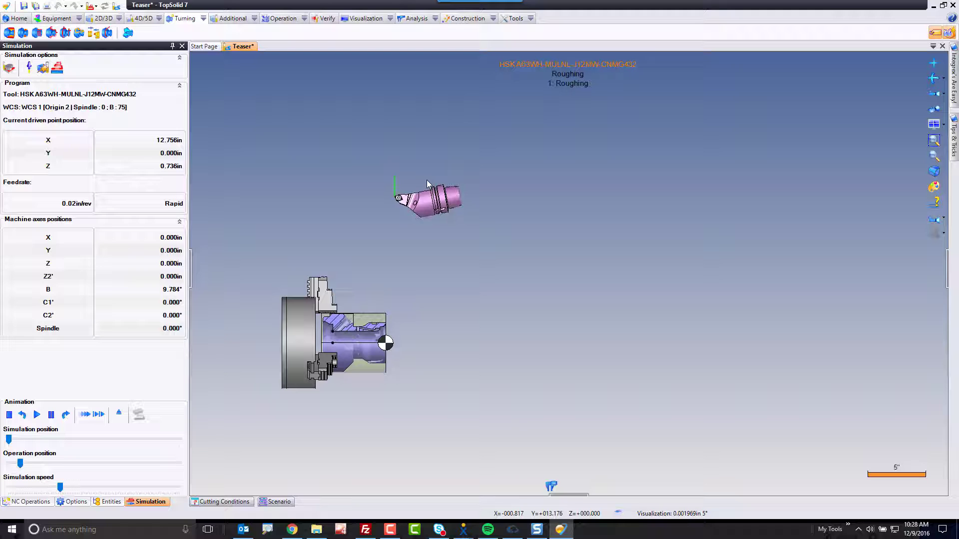
# - Play the roughing in Programming simulation mode, watching the head tilt its B-axis
pyautogui.click(29, 69)
pyautogui.scroll(5, 364, 353)
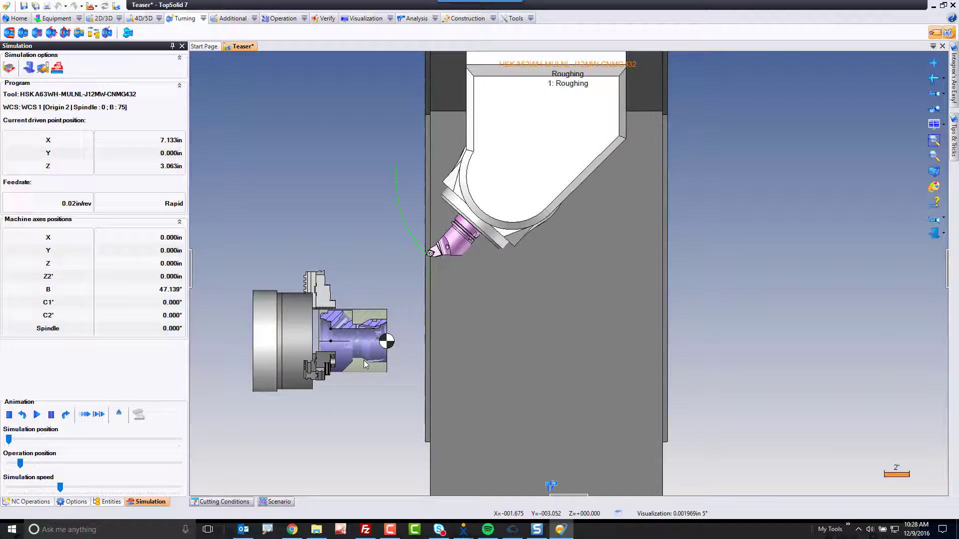